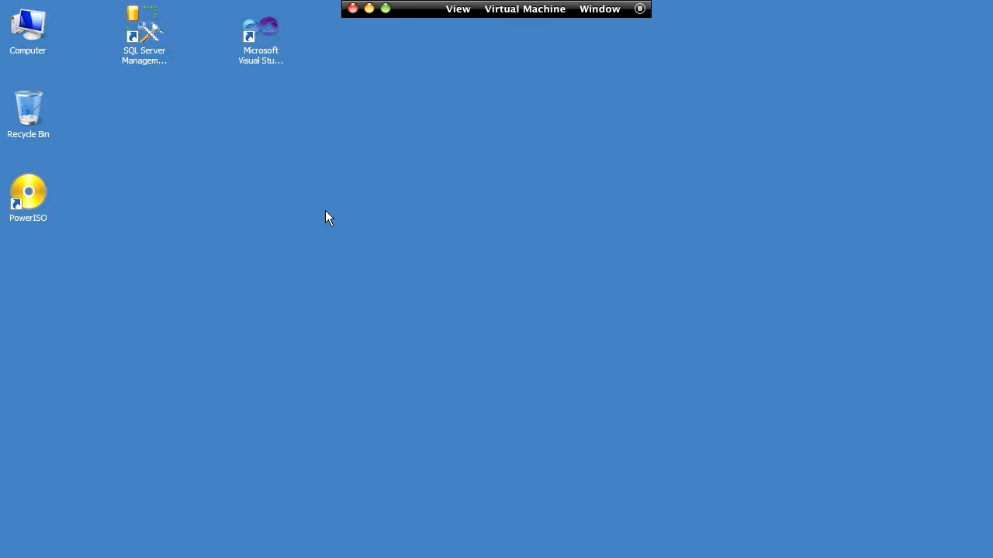
Step: Open the Telerik folder inside downloads in the vmware-host Shared Folders network share
{"action": "key", "text": "super+e"}
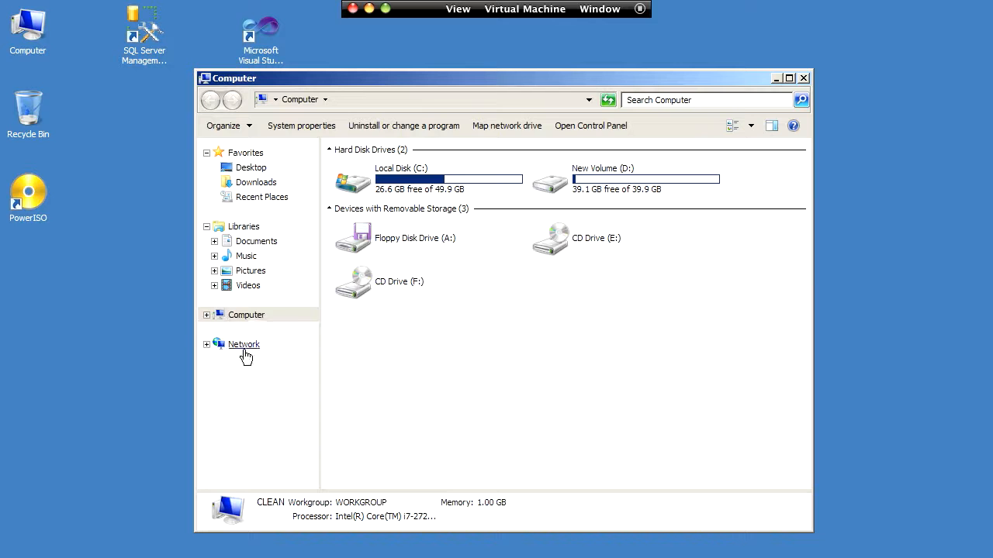
{"action": "left_click", "coordinate": [244, 349]}
{"action": "double_click", "coordinate": [357, 190]}
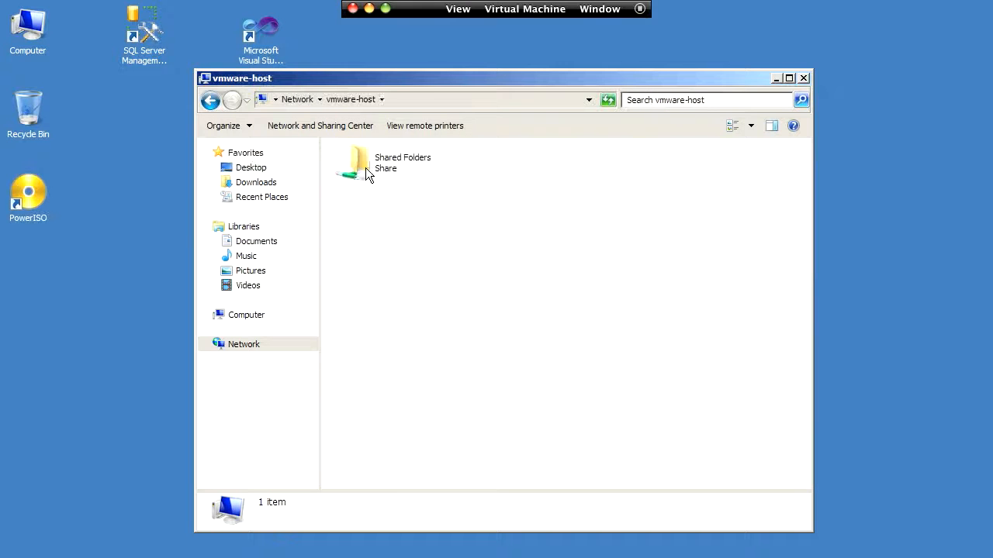
{"action": "double_click", "coordinate": [368, 174]}
{"action": "double_click", "coordinate": [368, 189]}
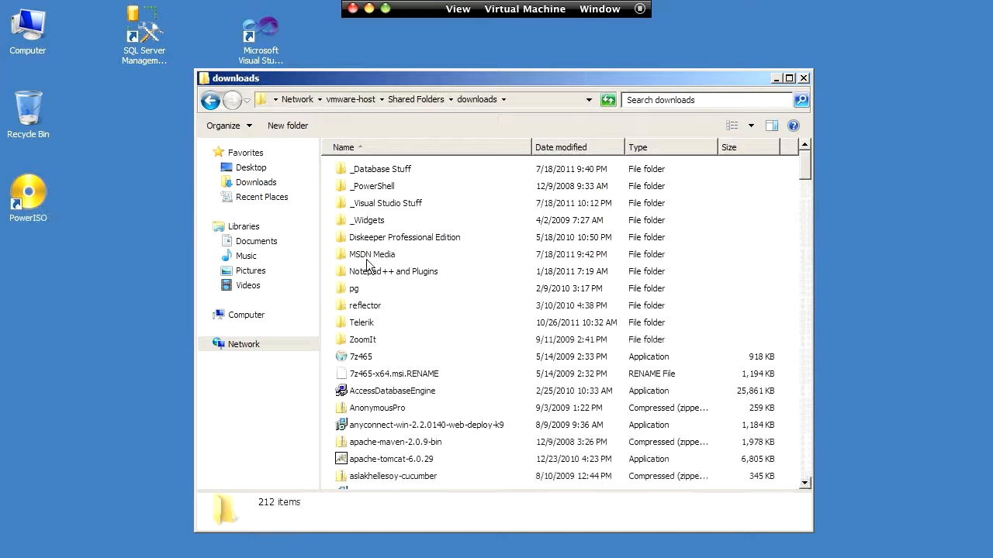
{"action": "double_click", "coordinate": [372, 322]}
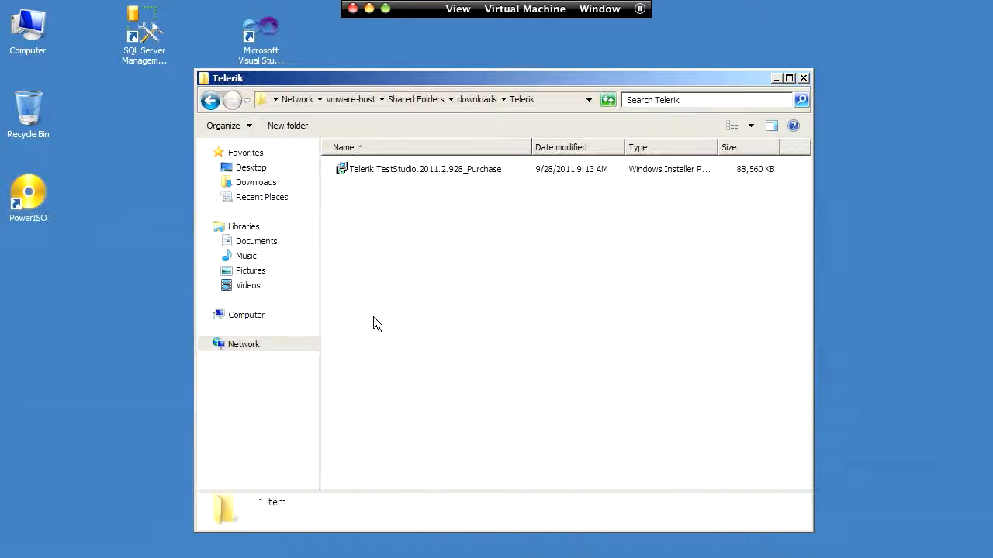
Step: Copy the Telerik.TestStudio.2011.2.928_Purchase installer package to the desktop and close the folder window
{"action": "left_click", "coordinate": [366, 168]}
{"action": "left_click_drag", "start_coordinate": [106, 217], "coordinate": [121, 217]}
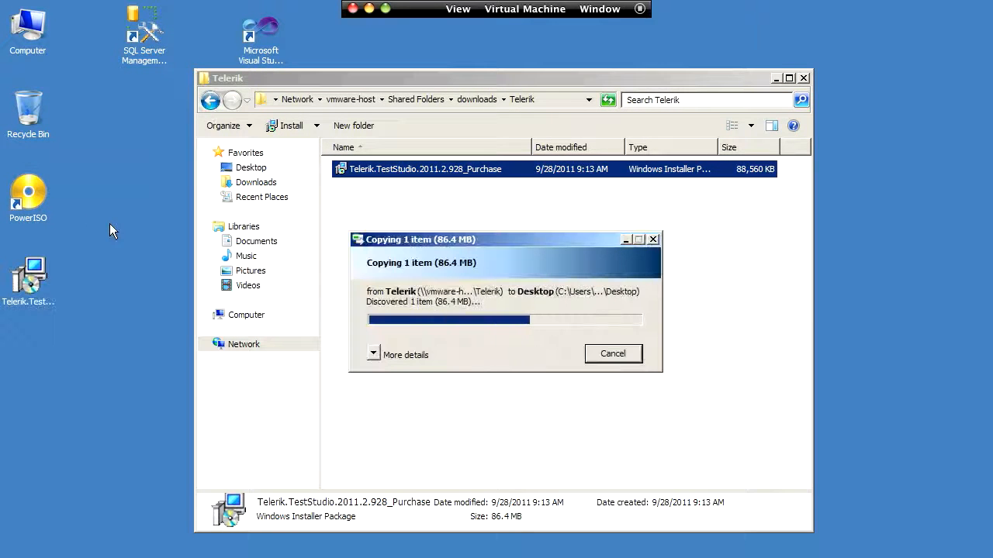
{"action": "left_click", "coordinate": [804, 78]}
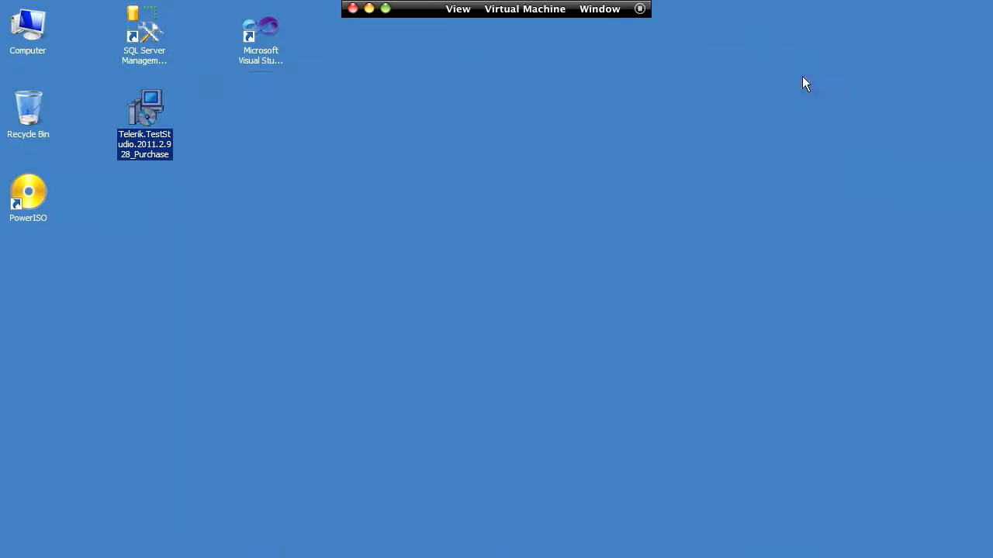
Step: Launch the Telerik Test Studio installer from the desktop, view its license agreement and accept it
{"action": "double_click", "coordinate": [140, 132]}
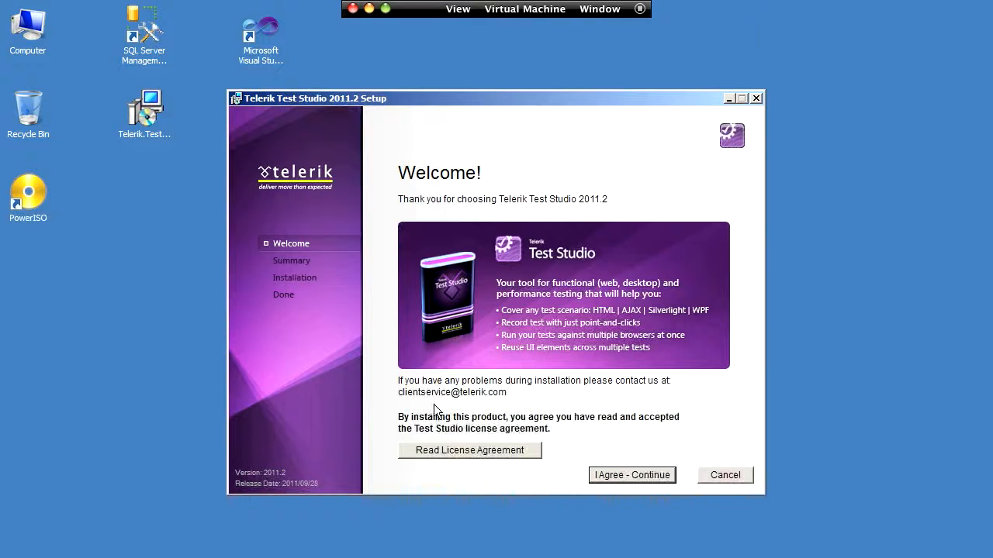
{"action": "left_click", "coordinate": [426, 448]}
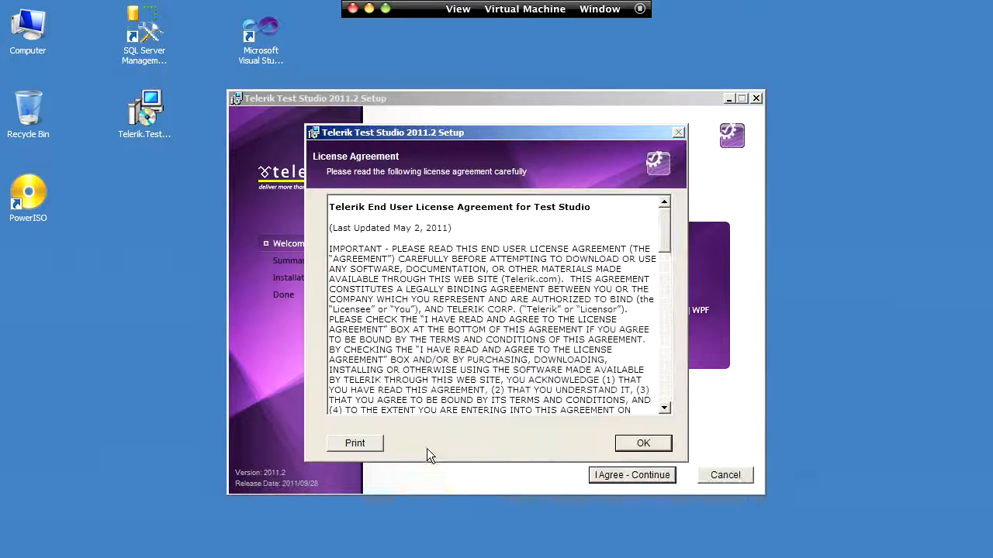
{"action": "left_click", "coordinate": [634, 443]}
{"action": "left_click", "coordinate": [629, 476]}
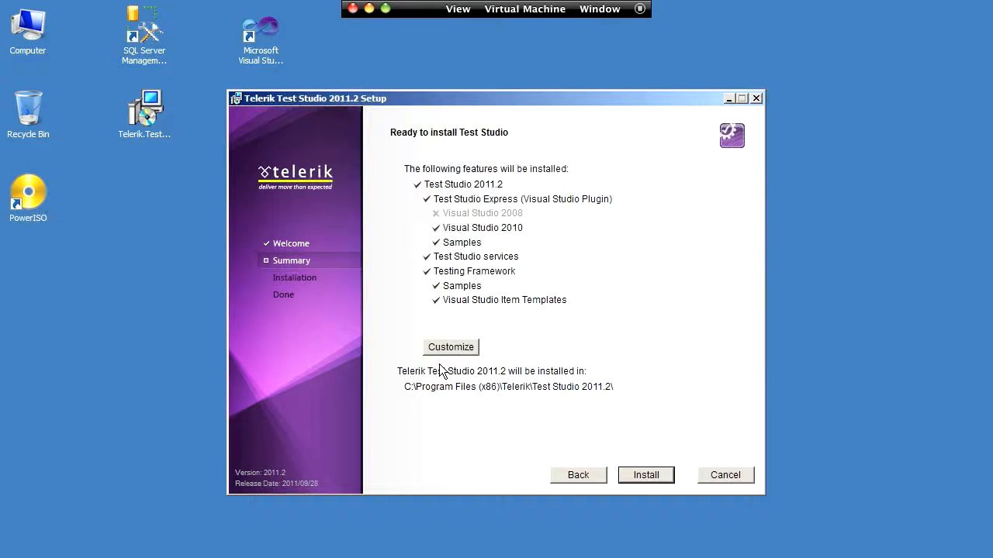
Step: Review the customizable features, install Test Studio with the default features and path, and finish setup with Launch Test Studio enabled
{"action": "left_click", "coordinate": [440, 347]}
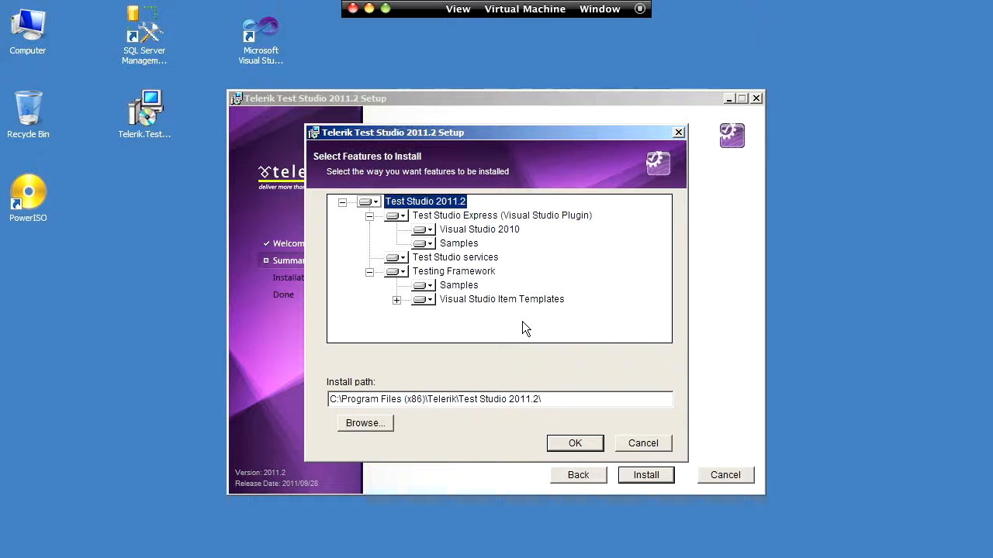
{"action": "left_click", "coordinate": [559, 443]}
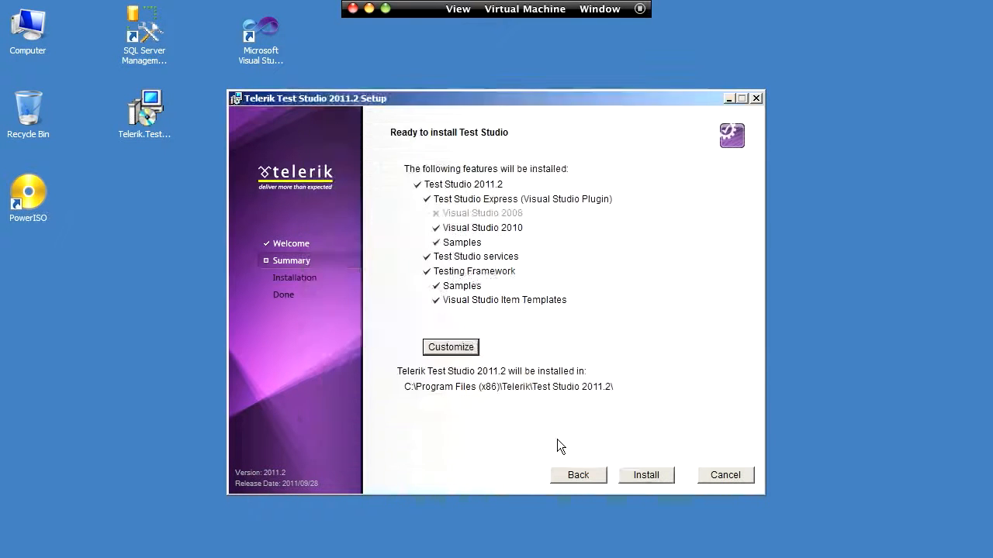
{"action": "left_click", "coordinate": [634, 475]}
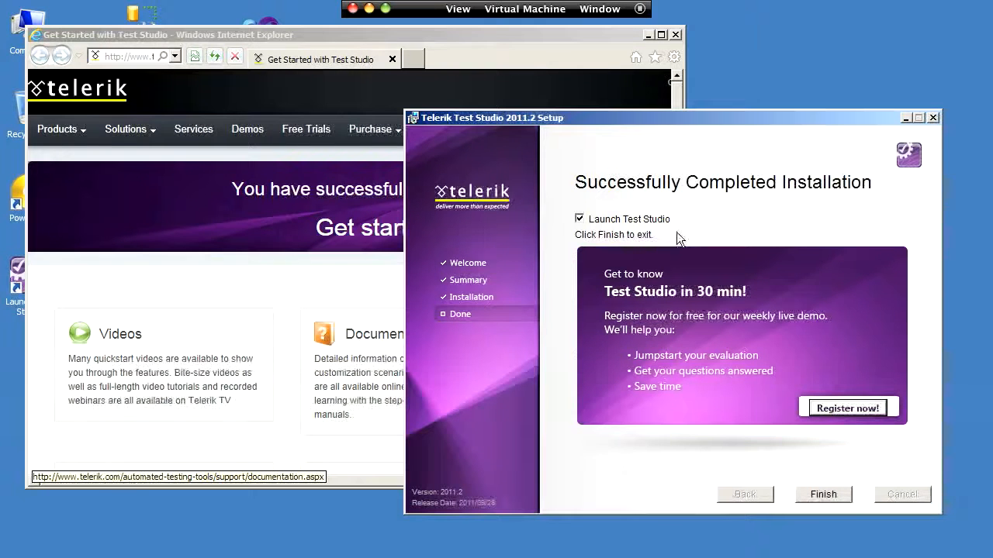
{"action": "left_click", "coordinate": [812, 492]}
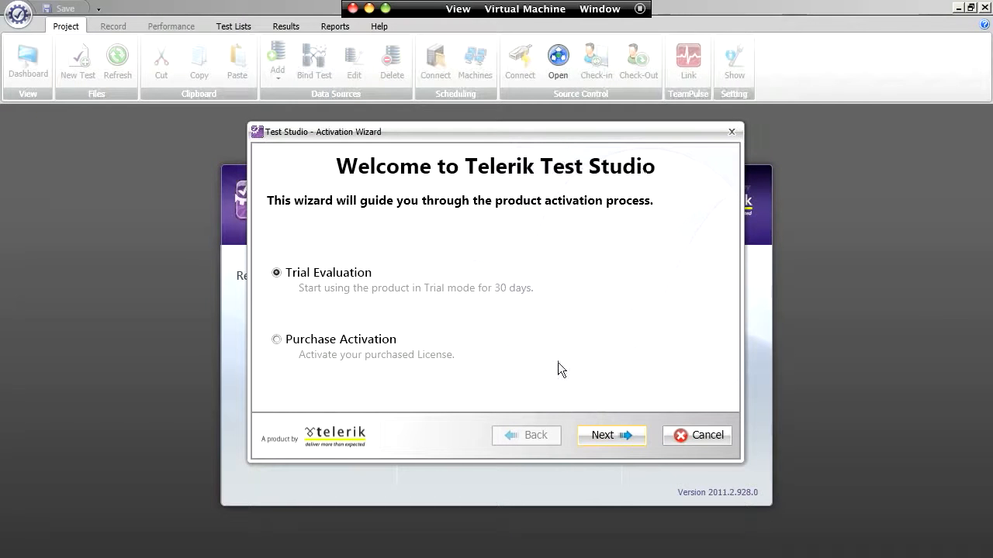
Step: Choose Purchase Activation, look at the Automatic activation form, and continue with the Manual activation method instead
{"action": "left_click", "coordinate": [349, 341]}
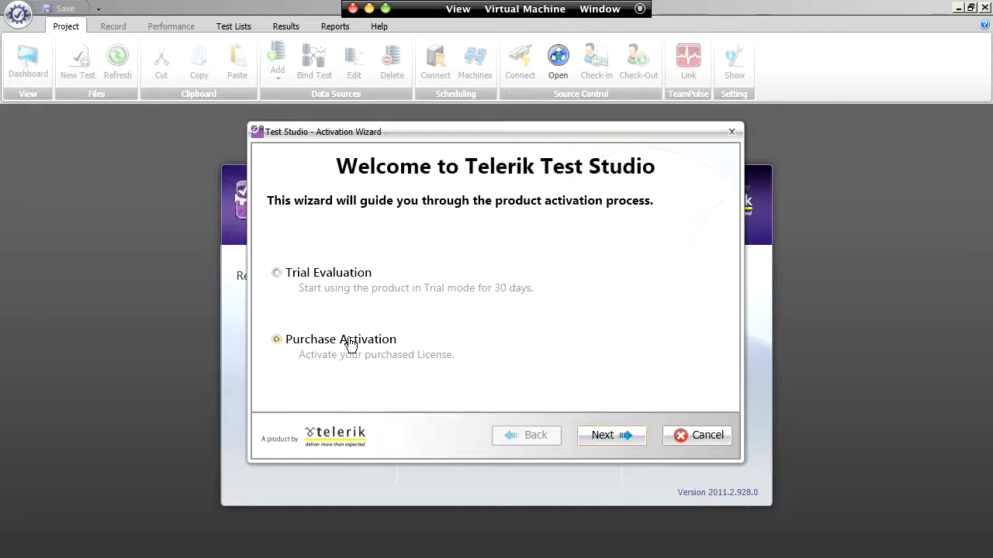
{"action": "left_click", "coordinate": [616, 440]}
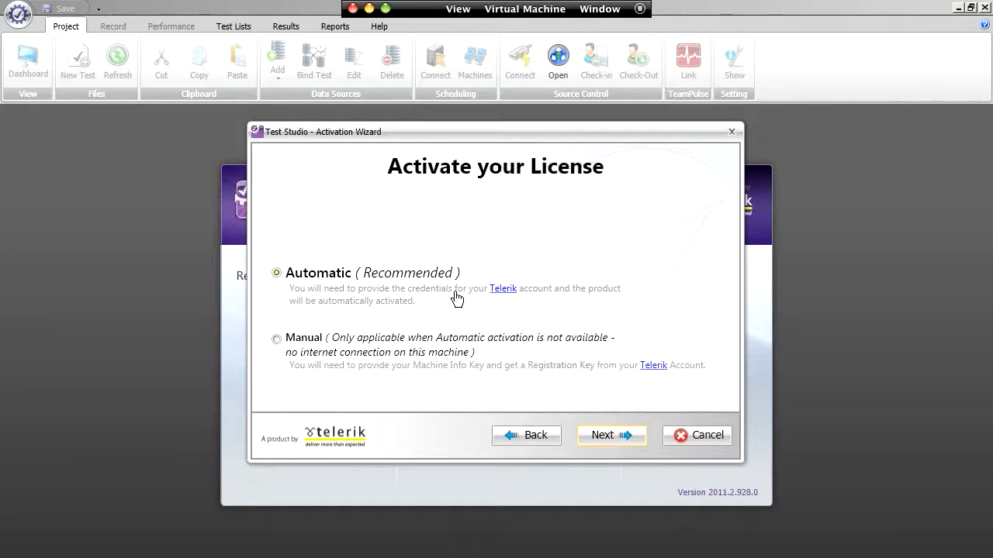
{"action": "left_click", "coordinate": [612, 435]}
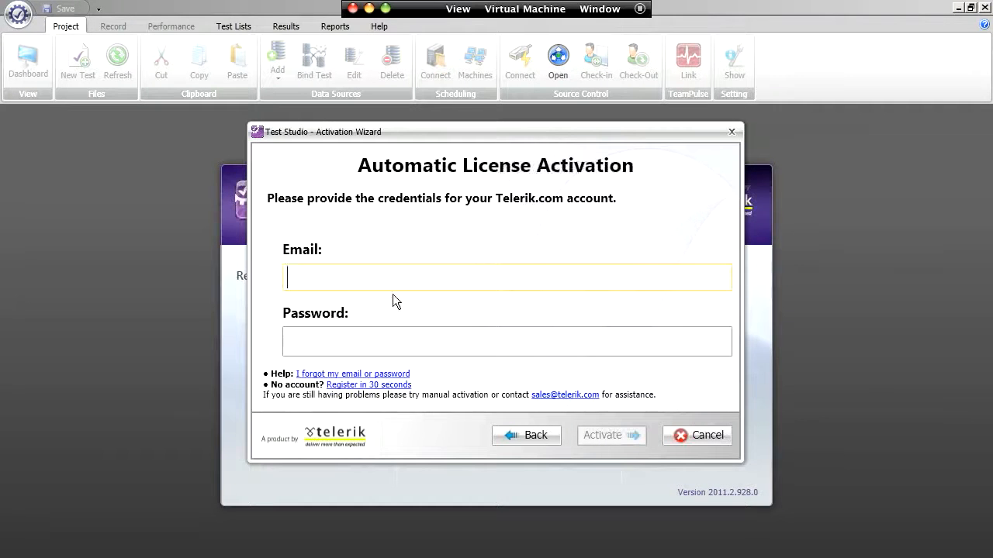
{"action": "left_click", "coordinate": [538, 436]}
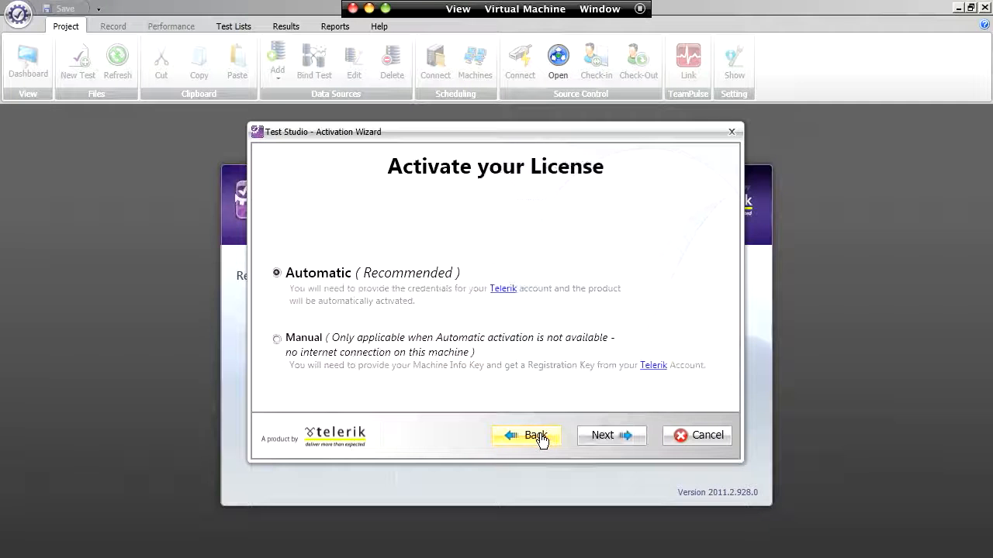
{"action": "left_click", "coordinate": [307, 344]}
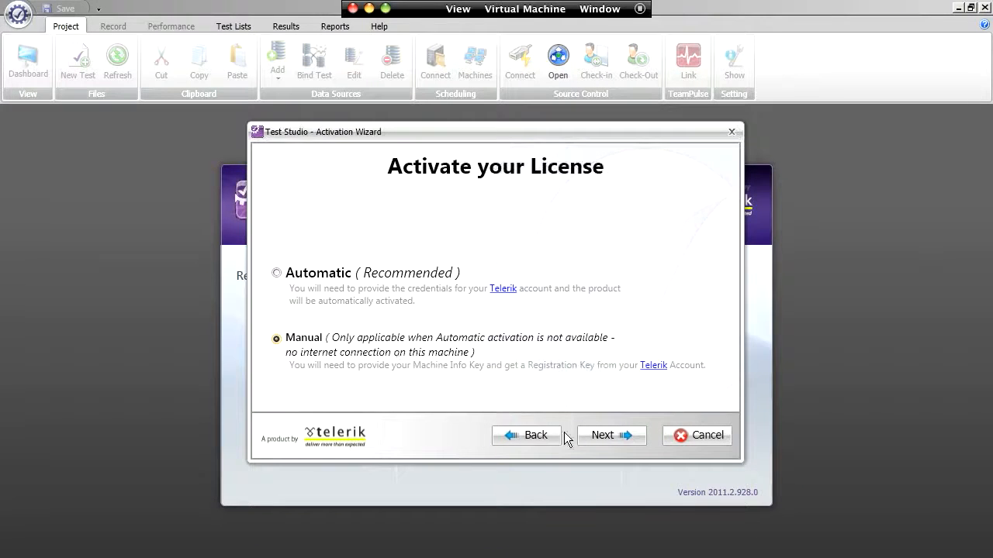
{"action": "left_click", "coordinate": [597, 436]}
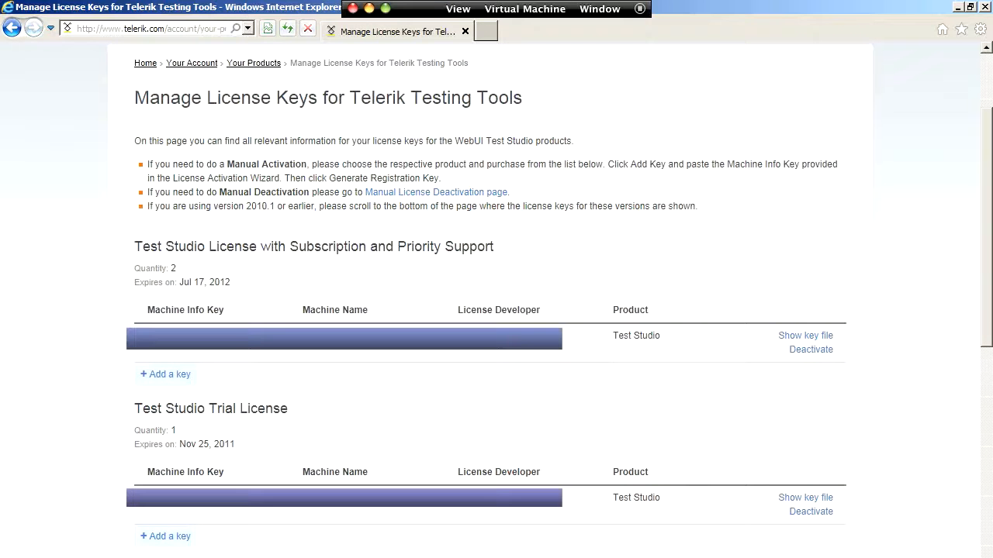
Step: Return to Test Studio's Manual License Activation page and copy the Machine Info Key
{"action": "key", "text": "alt+Tab"}
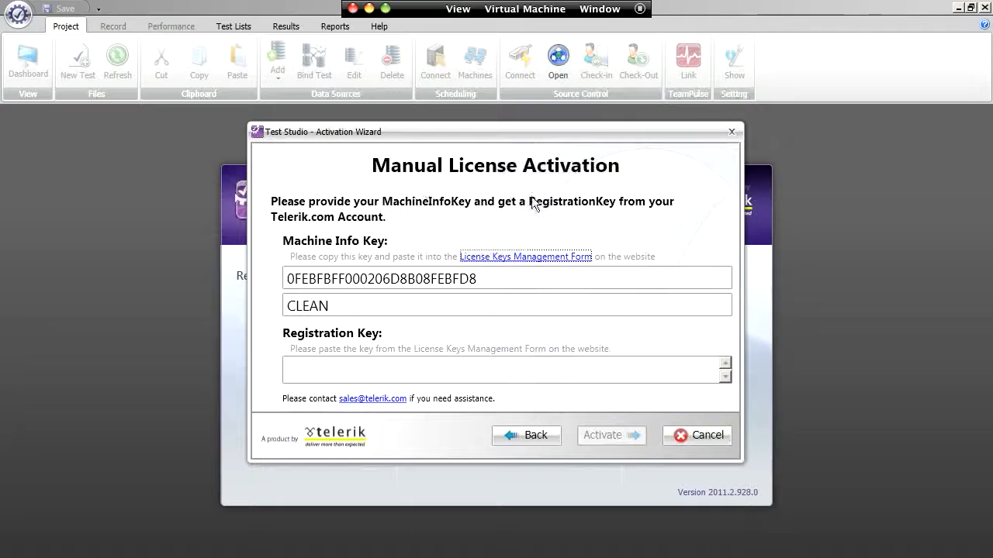
{"action": "left_click_drag", "start_coordinate": [478, 280], "coordinate": [285, 282]}
{"action": "right_click", "coordinate": [308, 280]}
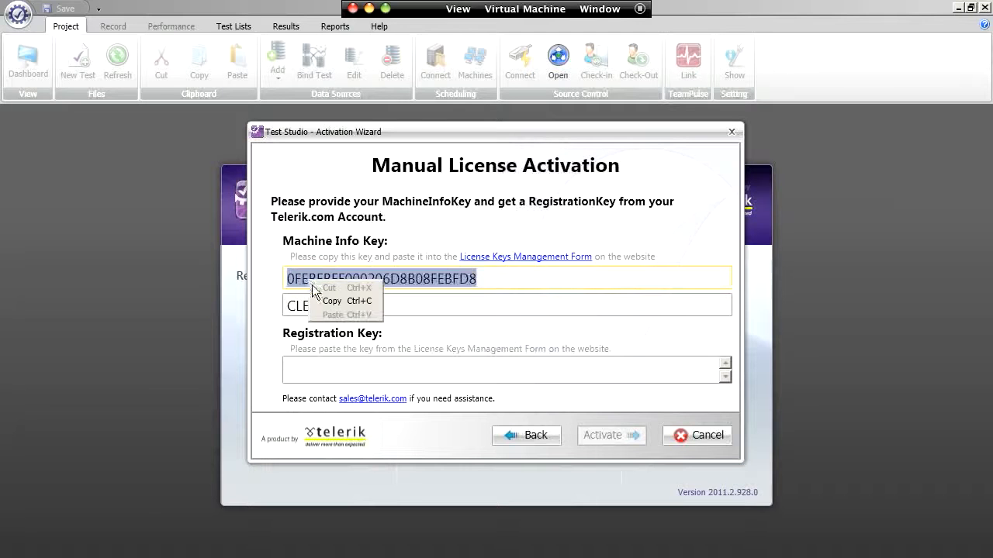
{"action": "left_click", "coordinate": [311, 301]}
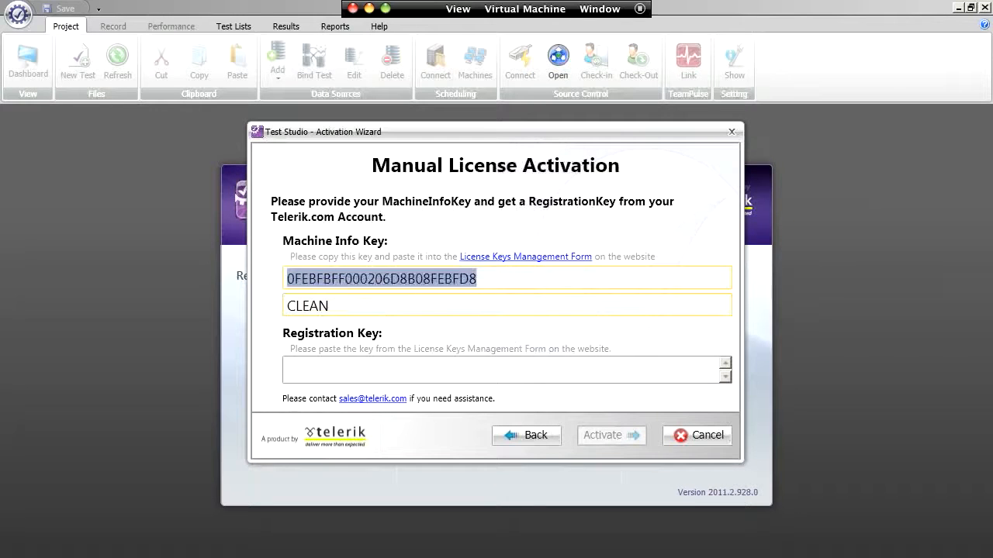
Step: On the Telerik license keys web page, add a Test Studio Trial License key using the copied Machine Info Key and machine name Clean, and generate the registration key
{"action": "key", "text": "alt+Tab"}
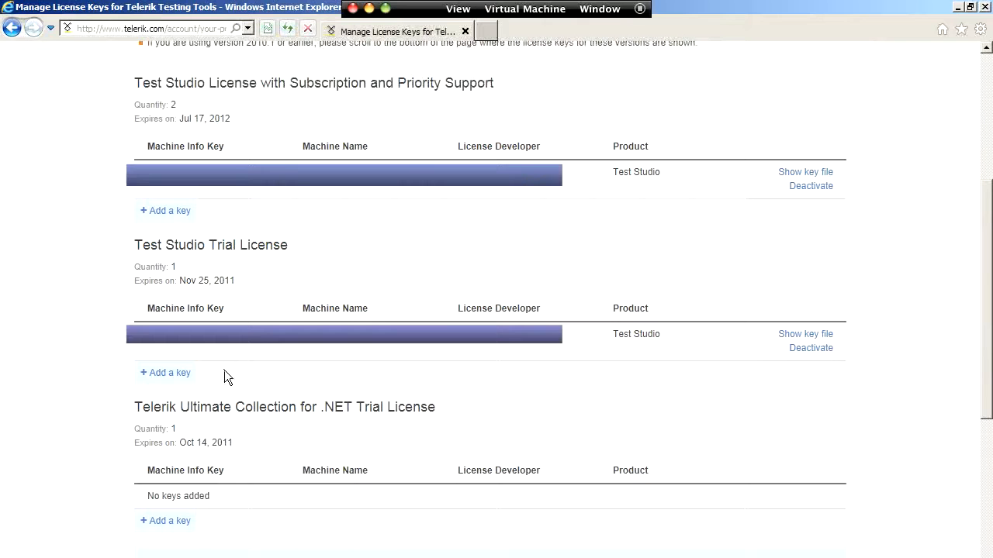
{"action": "left_click", "coordinate": [178, 377]}
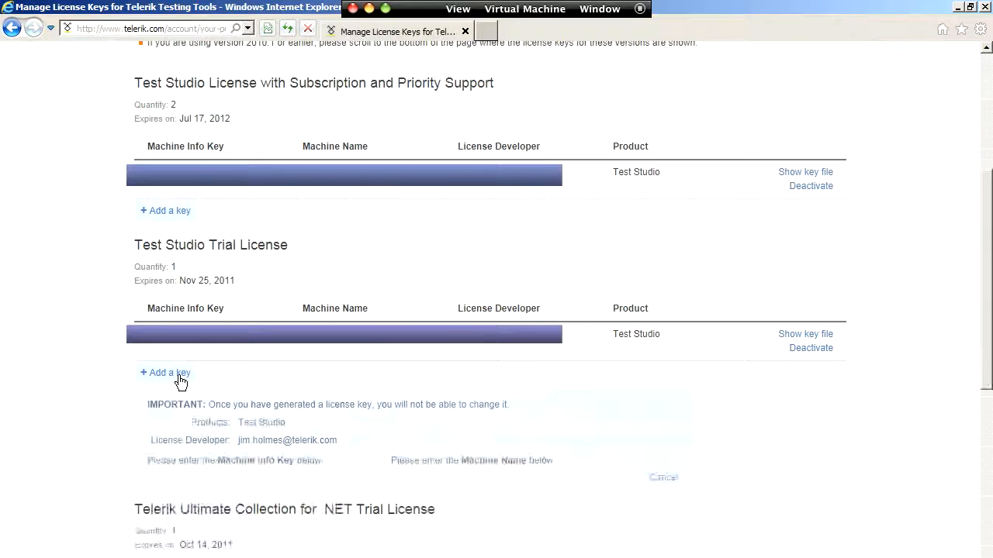
{"action": "left_click", "coordinate": [220, 478]}
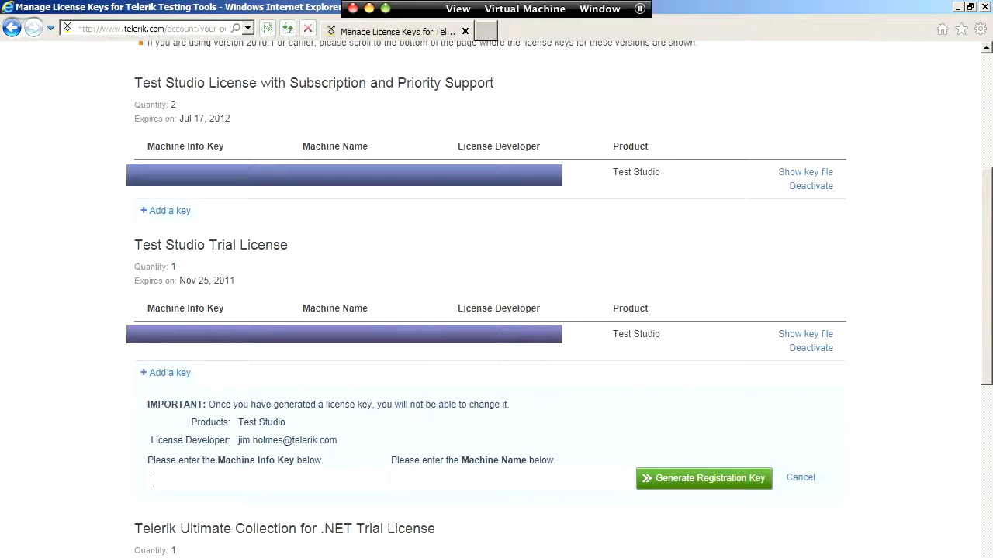
{"action": "key", "text": "ctrl+v"}
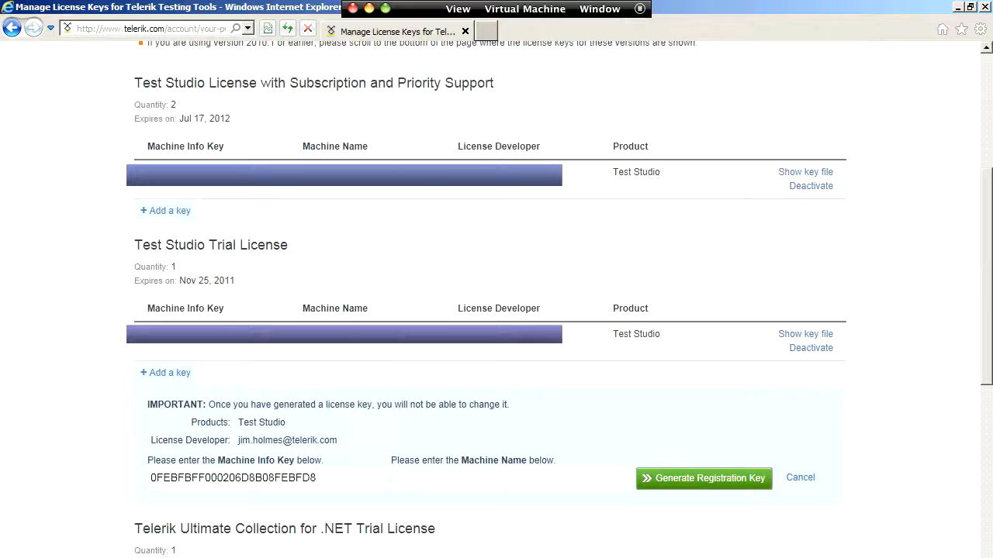
{"action": "type", "text": "Clean"}
{"action": "left_click", "coordinate": [688, 479]}
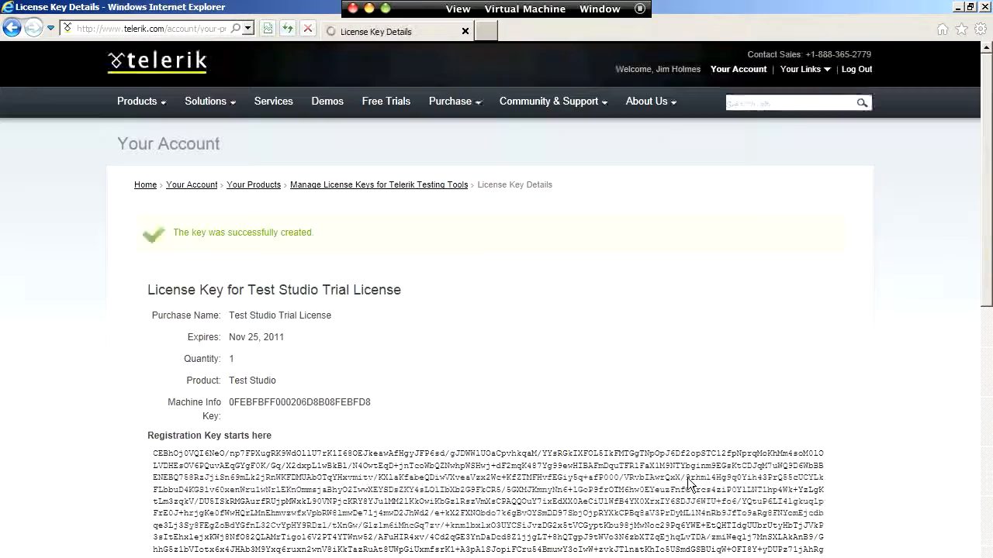
Step: Select the entire generated registration key on the License Key Details page and copy it
{"action": "scroll", "coordinate": [604, 411], "scroll_direction": "down", "scroll_amount": 3}
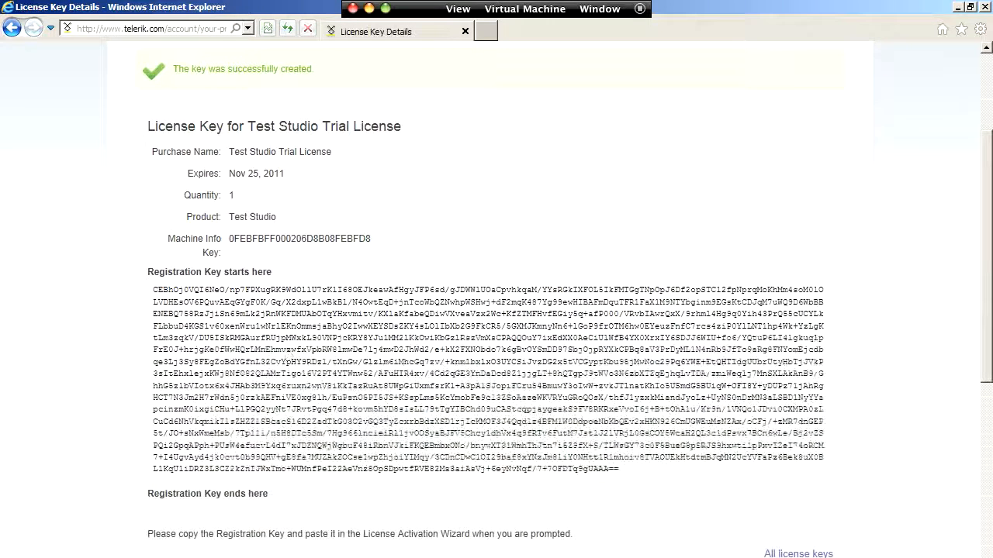
{"action": "double_click", "coordinate": [289, 353]}
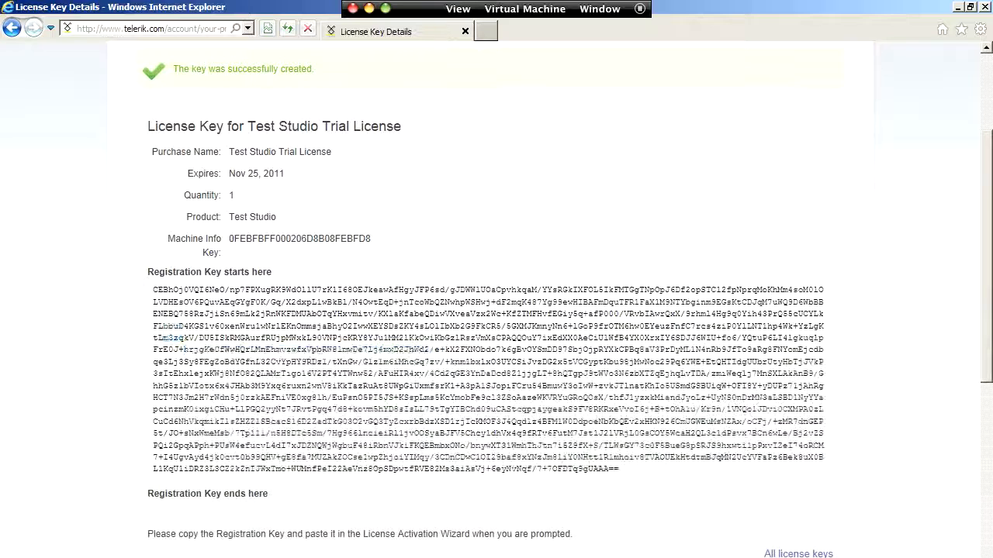
{"action": "key", "text": "ctrl+a"}
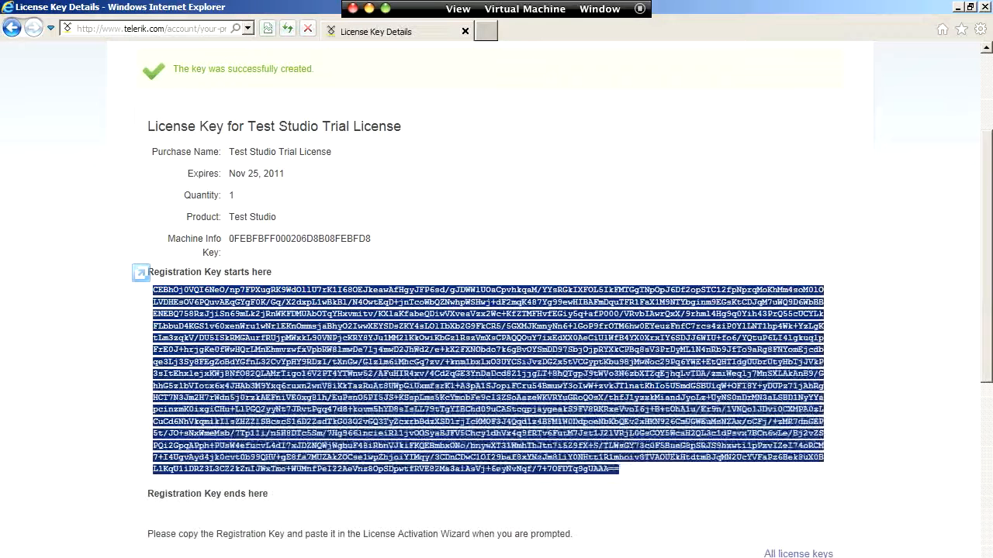
{"action": "right_click", "coordinate": [288, 355]}
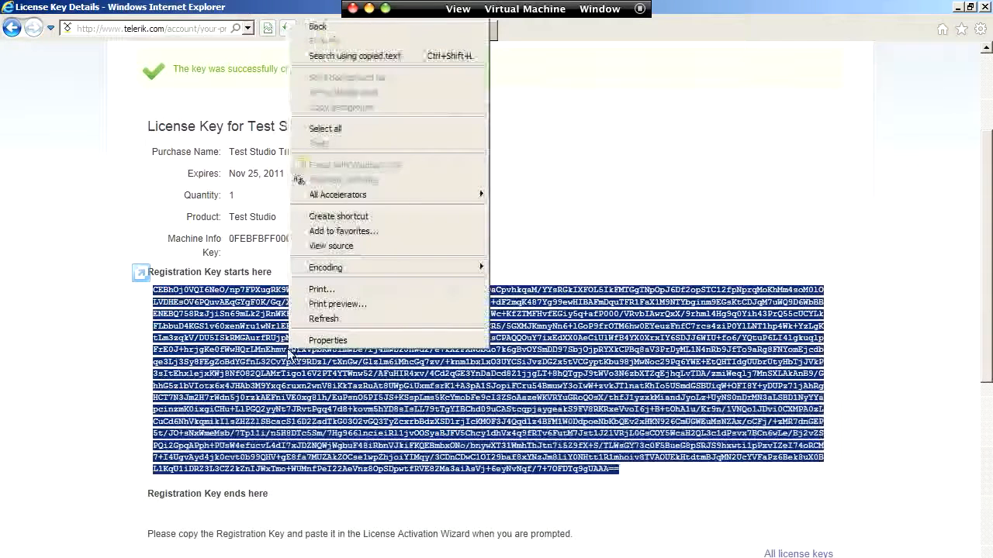
Step: Switch back to Test Studio and paste the registration key into the Registration Key field of the manual activation form
{"action": "key", "text": "alt+Tab"}
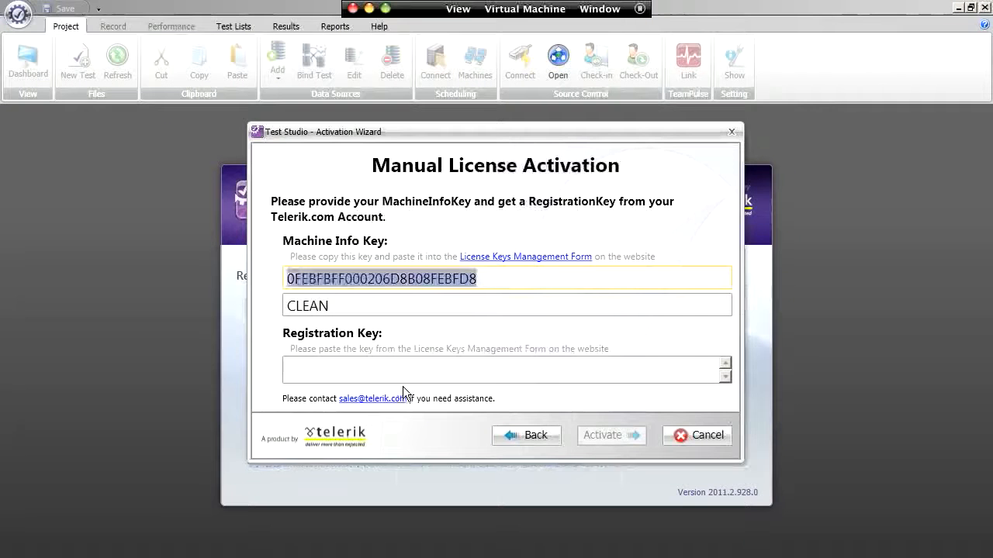
{"action": "left_click", "coordinate": [402, 372]}
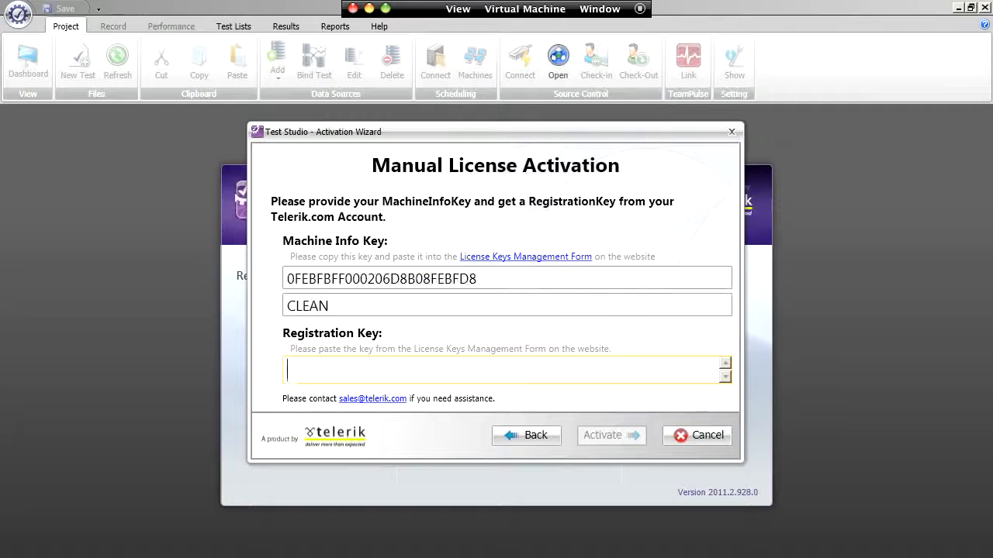
{"action": "key", "text": "ctrl+v"}
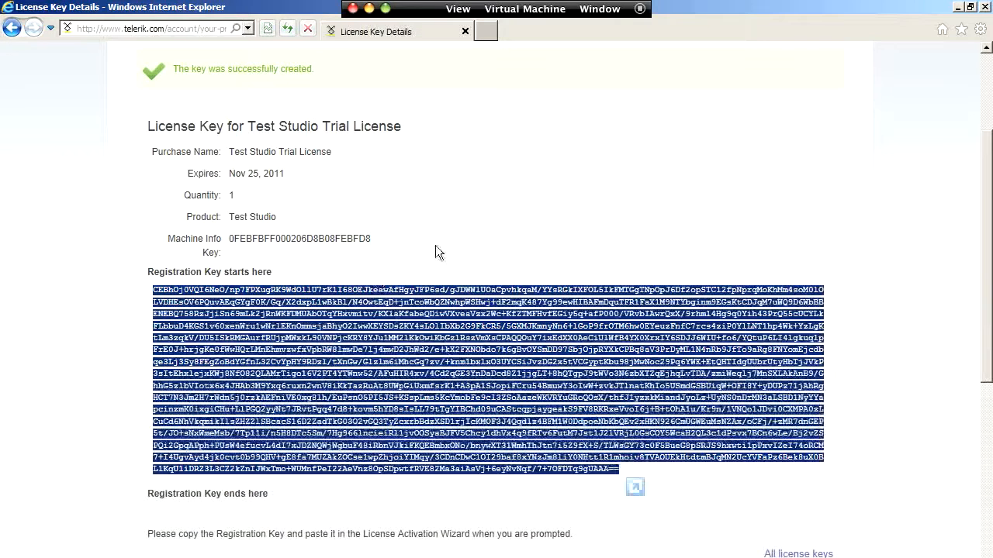
Step: Return from the License Key Details page to the license keys management page in the browser, and switch back to Test Studio's activation wizard
{"action": "left_click", "coordinate": [451, 231]}
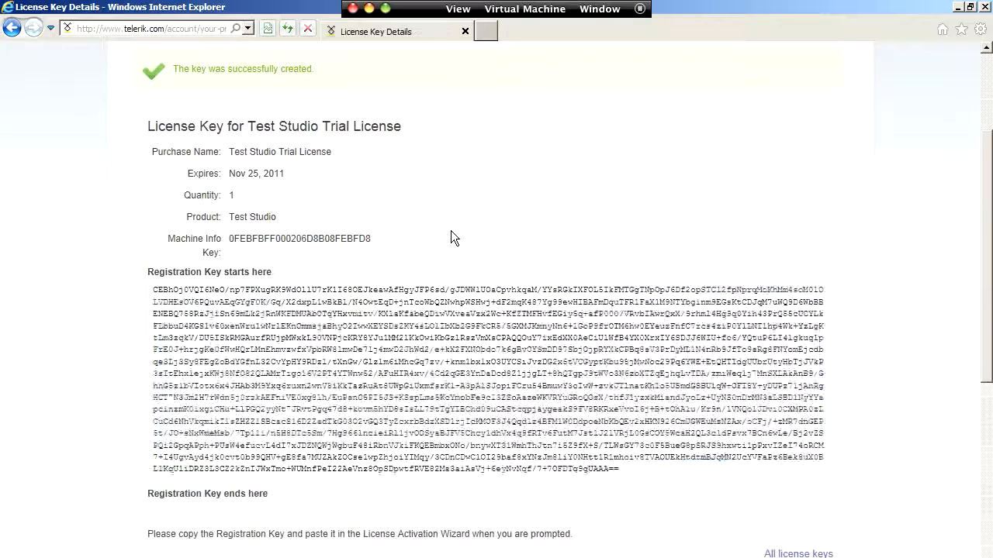
{"action": "key", "text": "BackSpace"}
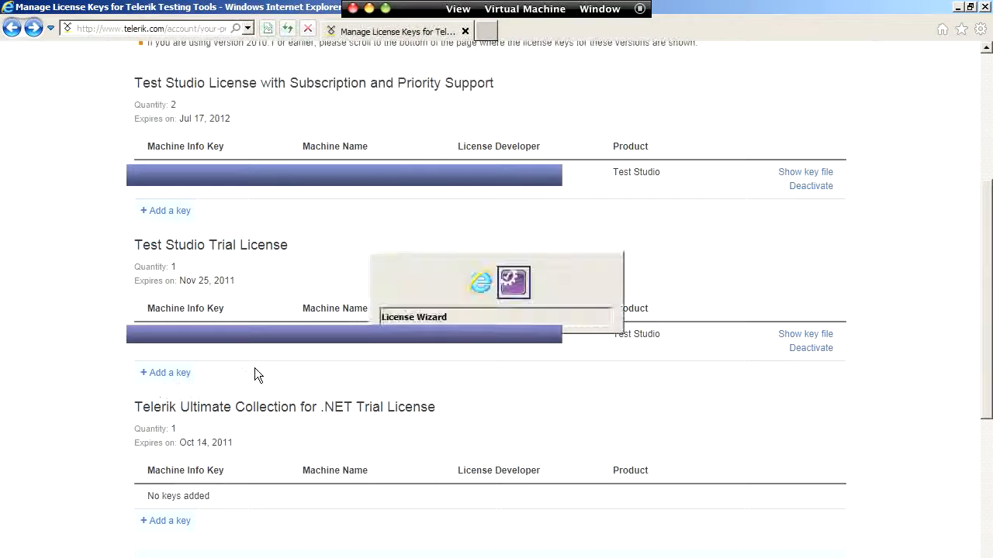
{"action": "key", "text": "alt+Tab"}
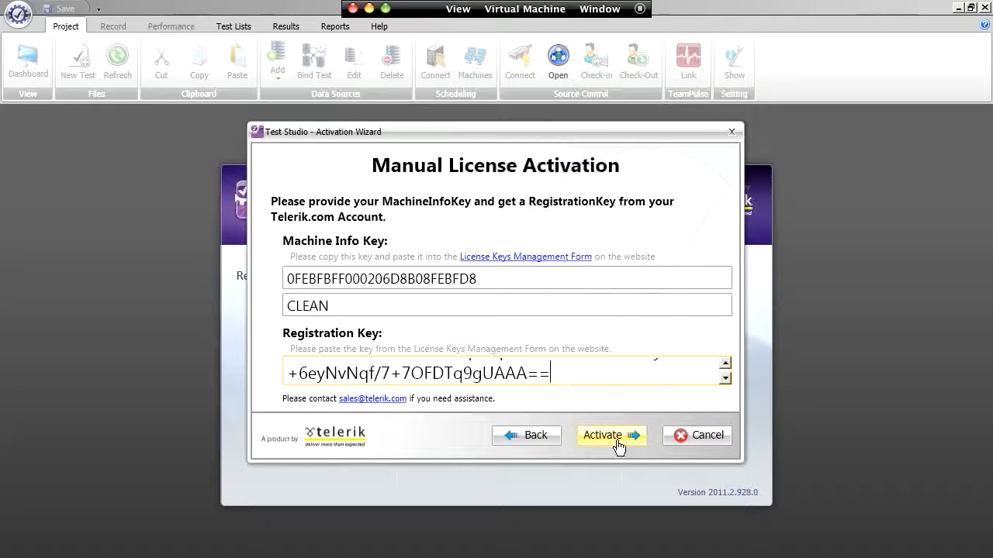
Step: Go back to the activation wizard's welcome page and open the automatic activation form for Trial Evaluation
{"action": "left_click", "coordinate": [541, 447]}
{"action": "left_click", "coordinate": [539, 439]}
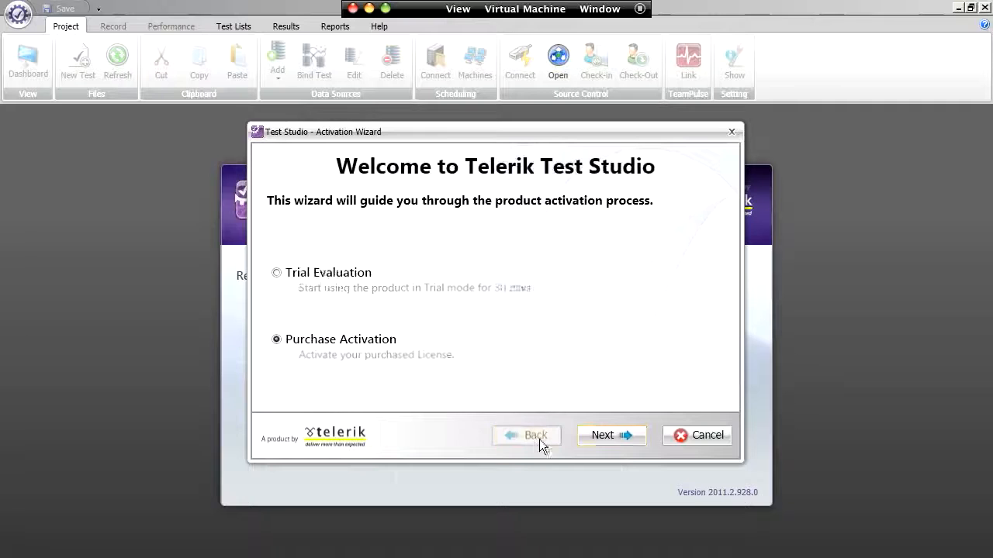
{"action": "left_click", "coordinate": [278, 274]}
{"action": "left_click", "coordinate": [619, 436]}
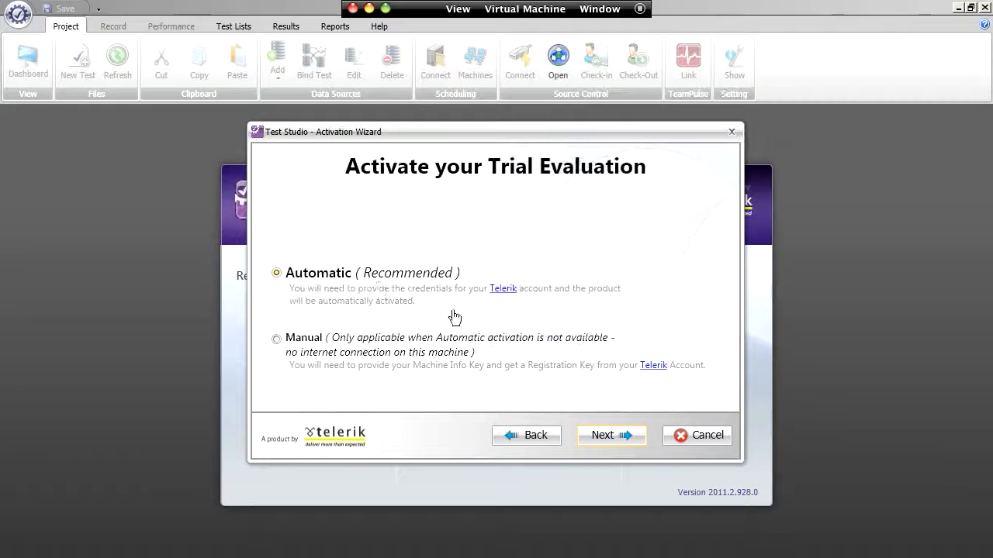
{"action": "left_click", "coordinate": [591, 437]}
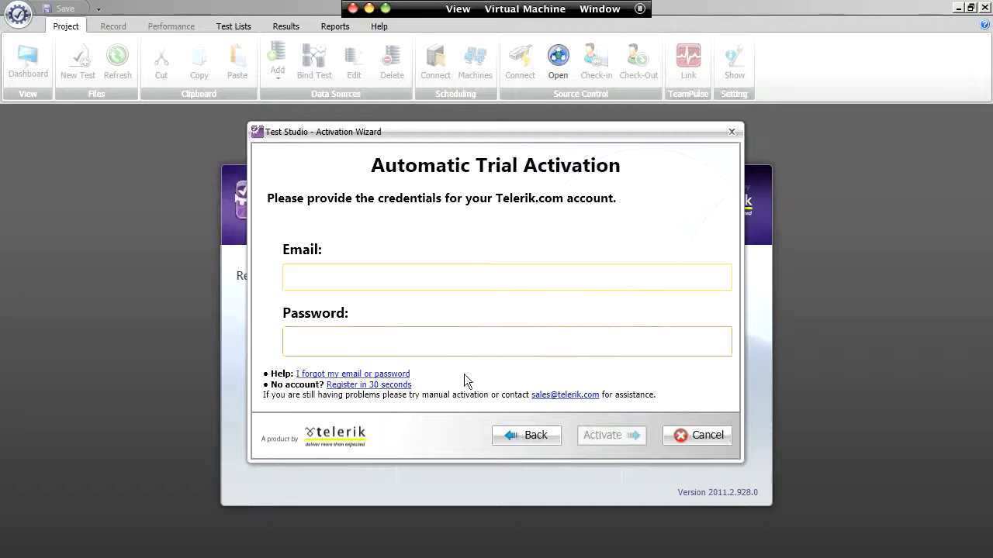
Step: Return to the wizard's welcome page, choose Purchase Activation instead and open its automatic activation form
{"action": "left_click", "coordinate": [539, 435]}
{"action": "left_click", "coordinate": [542, 435]}
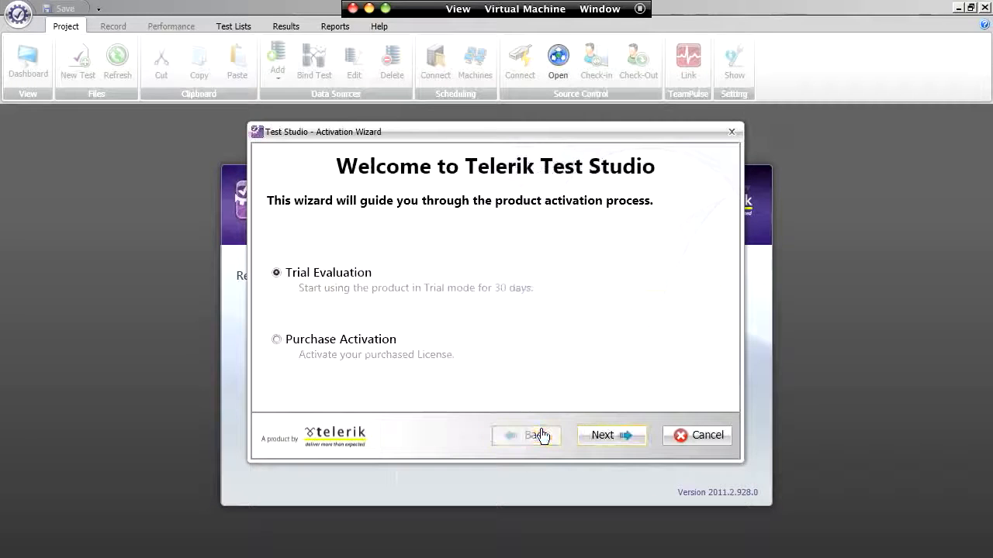
{"action": "left_click", "coordinate": [322, 339]}
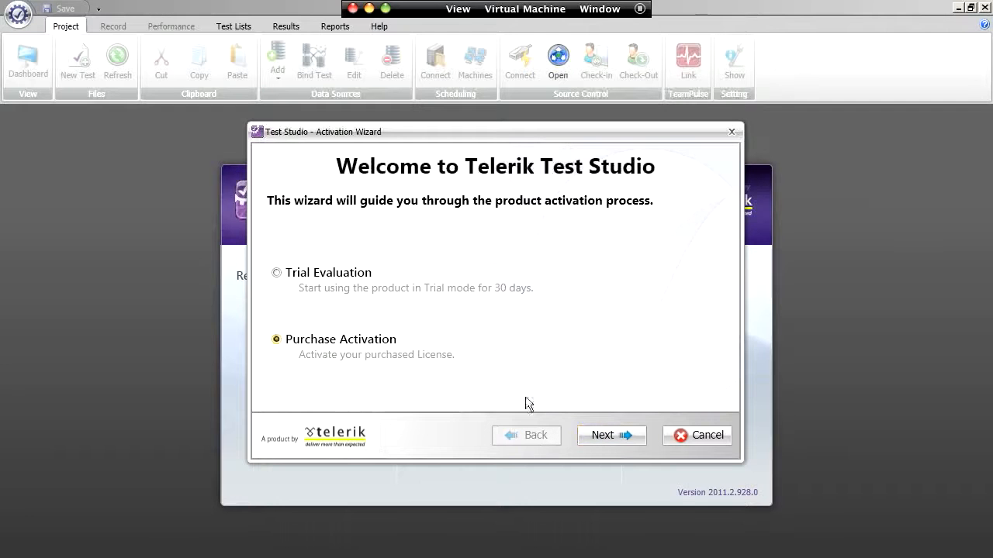
{"action": "left_click", "coordinate": [609, 445]}
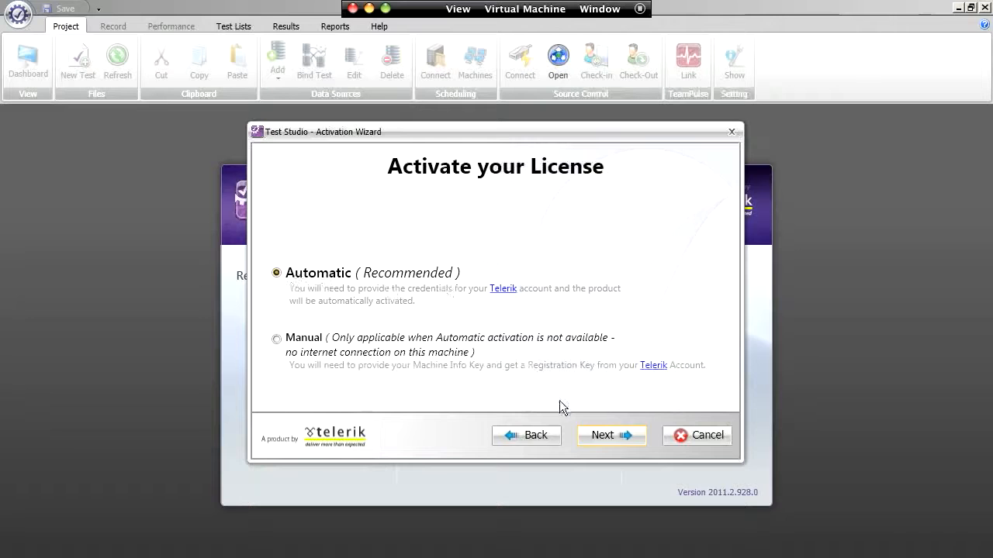
{"action": "left_click", "coordinate": [610, 439]}
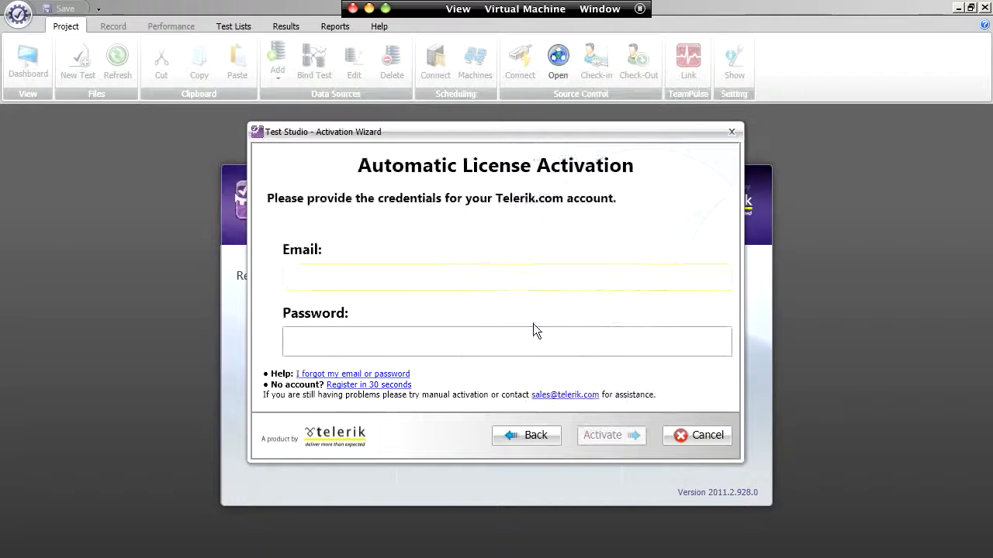
Step: From the wizard's welcome page, activate the Trial Evaluation automatically, entering the Telerik account's email and password
{"action": "left_click", "coordinate": [538, 436]}
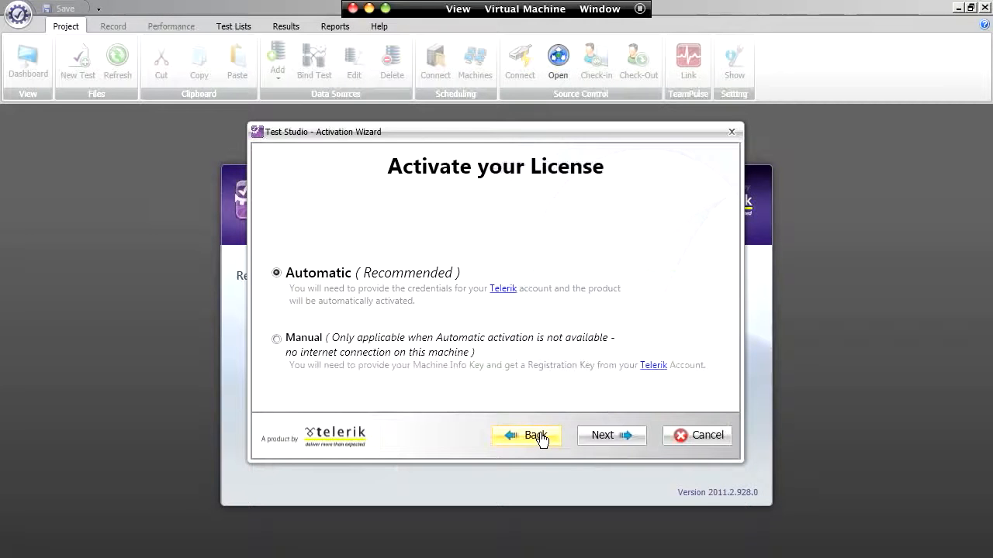
{"action": "left_click", "coordinate": [540, 437]}
{"action": "left_click", "coordinate": [304, 273]}
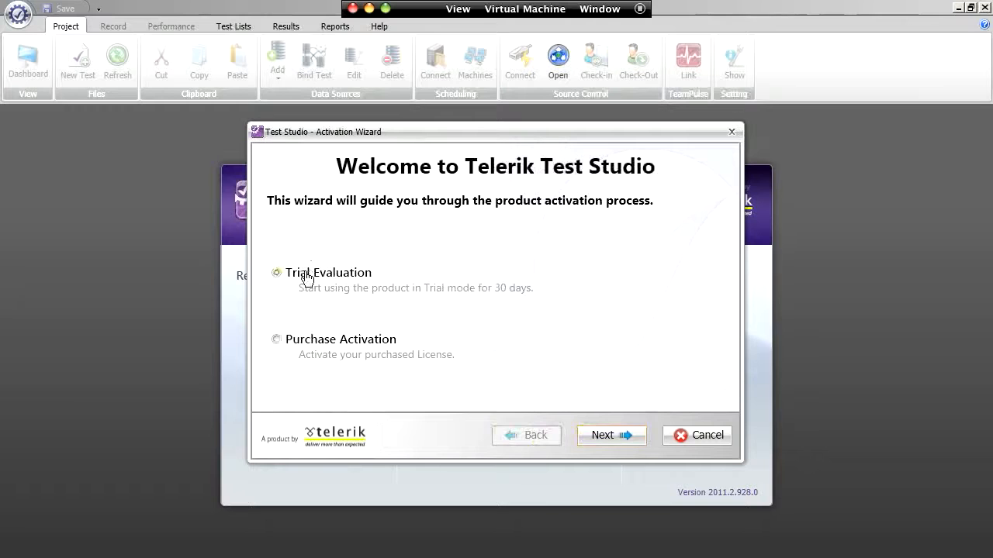
{"action": "left_click", "coordinate": [592, 437]}
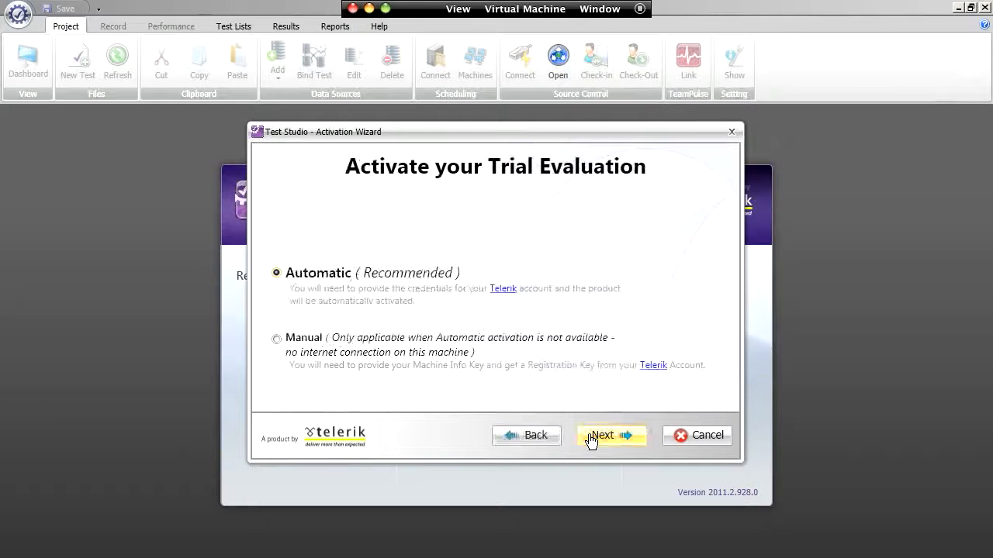
{"action": "left_click", "coordinate": [590, 437]}
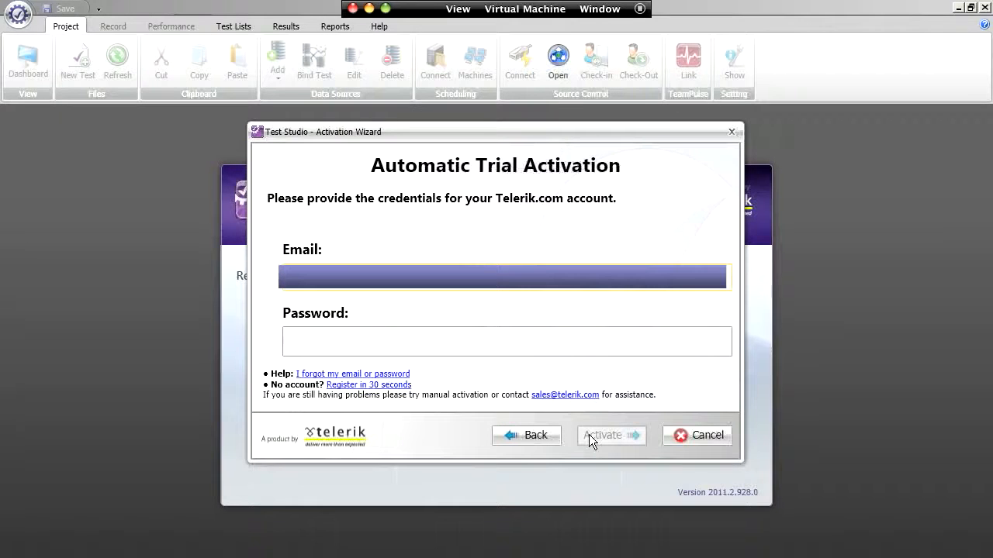
{"action": "key", "text": "Tab"}
{"action": "type", "text": "*"}
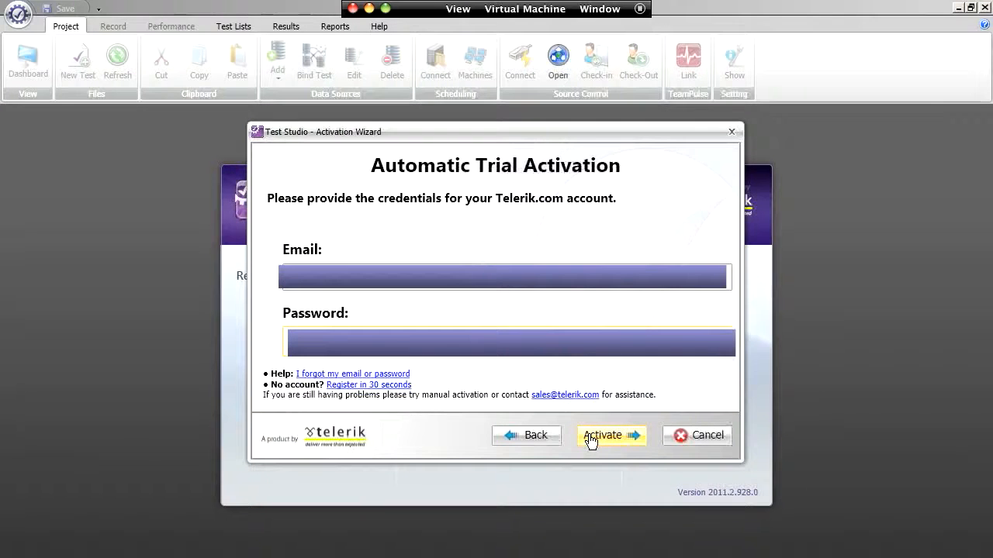
{"action": "left_click", "coordinate": [588, 436]}
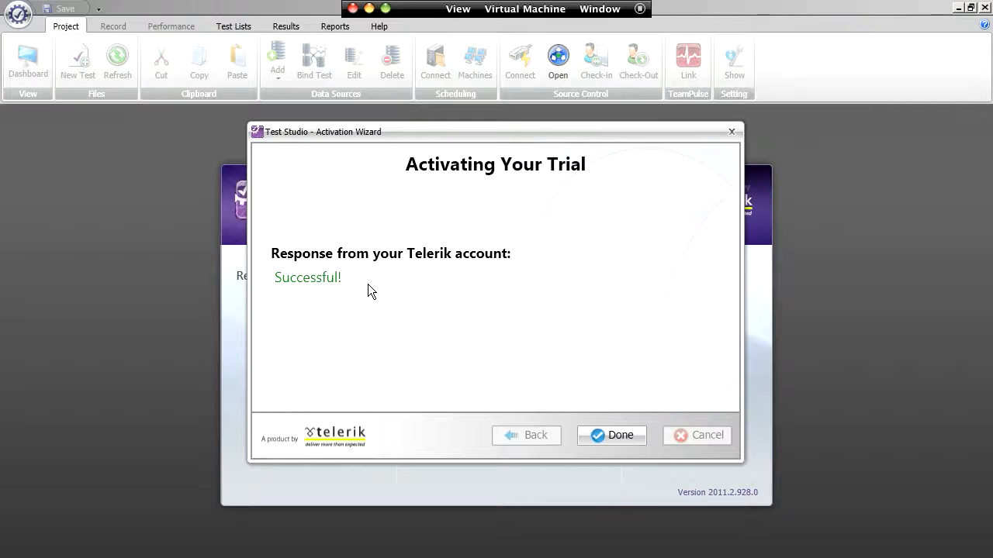
{"action": "key", "text": "super+Tab"}
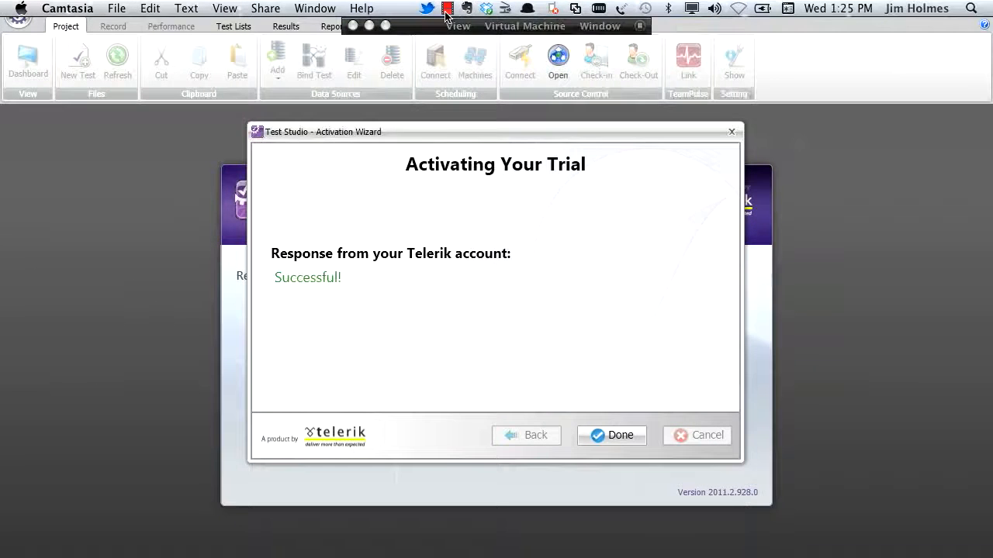
{"action": "left_click", "coordinate": [448, 10]}
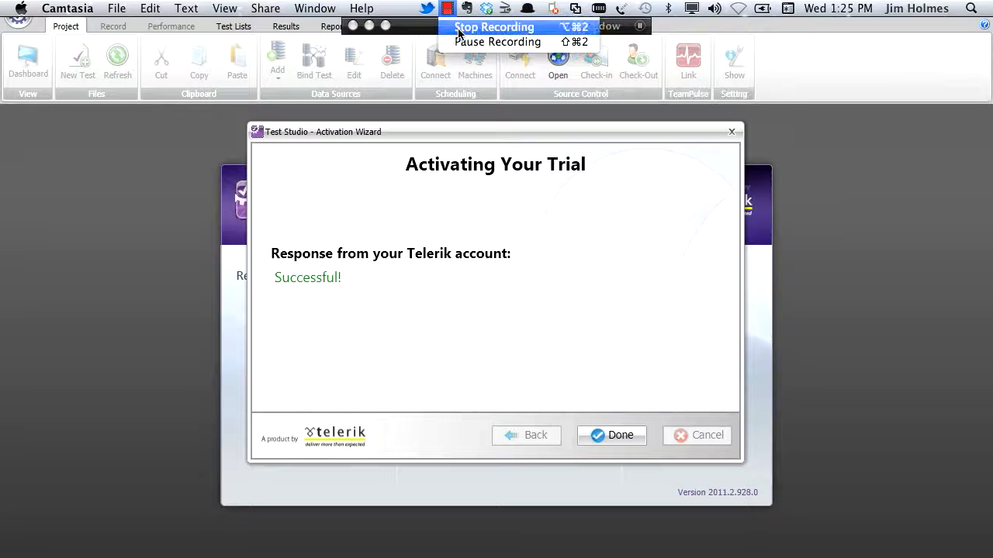